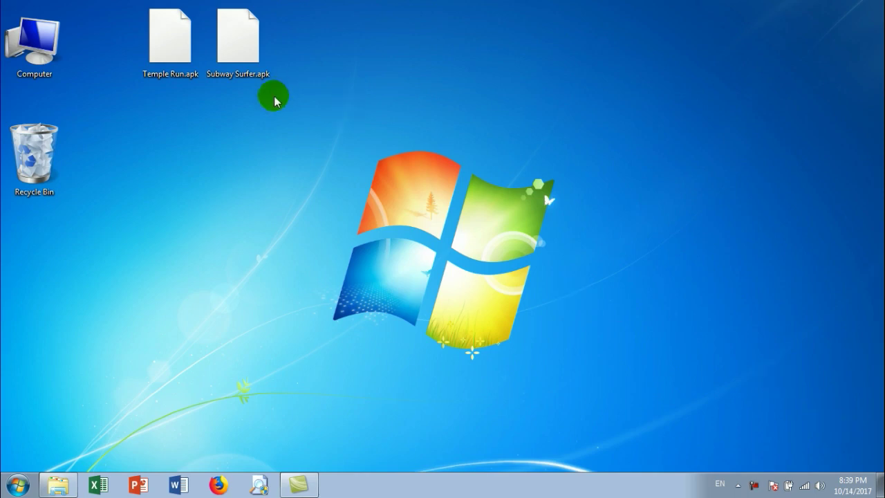
- Highlight the apk extension in the name of the Temple Run.apk desktop file and leave the name as it is
{"action": "left_click", "coordinate": [178, 76]}
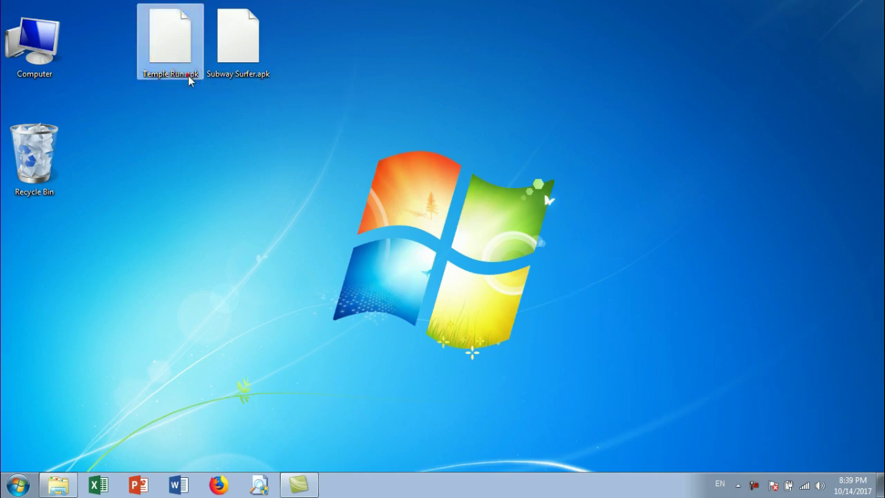
{"action": "left_click", "coordinate": [188, 76]}
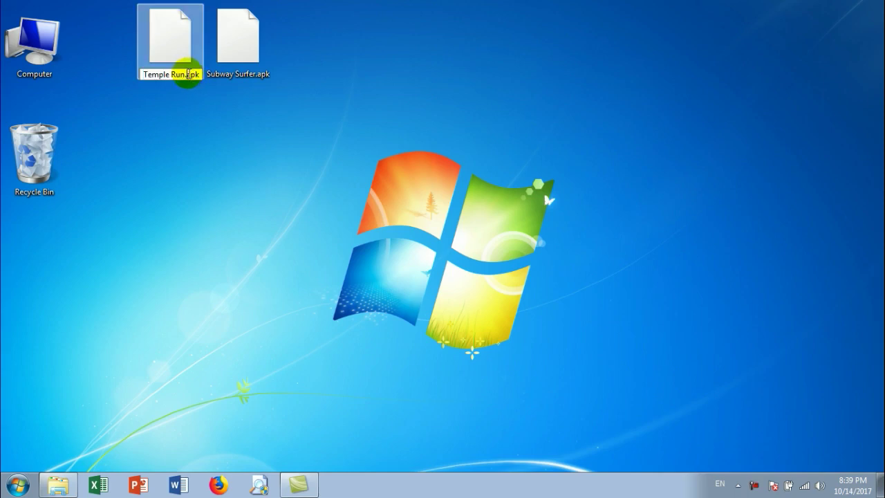
{"action": "left_click_drag", "start_coordinate": [186, 75], "coordinate": [193, 75]}
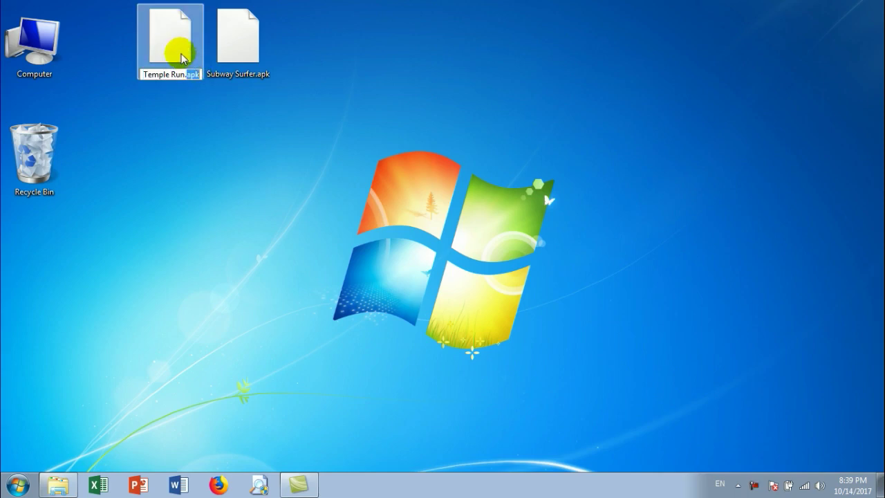
{"action": "left_click", "coordinate": [176, 48]}
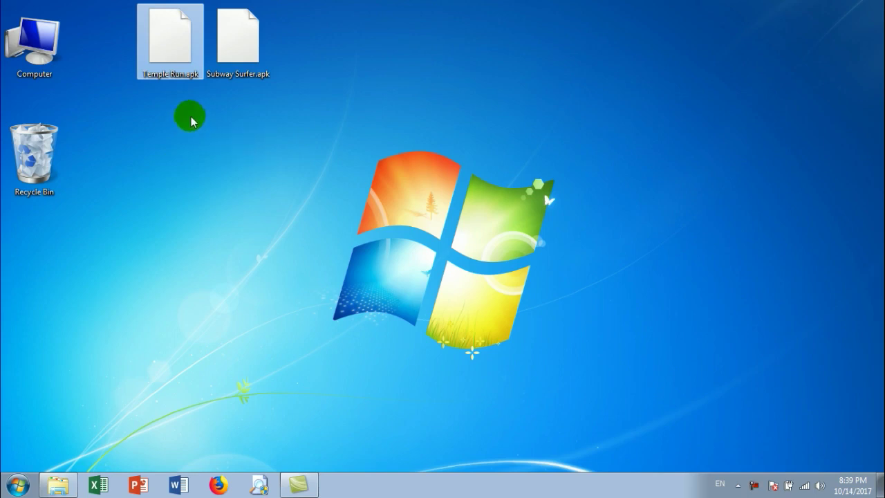
{"action": "left_click", "coordinate": [235, 31]}
{"action": "left_click", "coordinate": [186, 34]}
{"action": "left_click", "coordinate": [233, 19]}
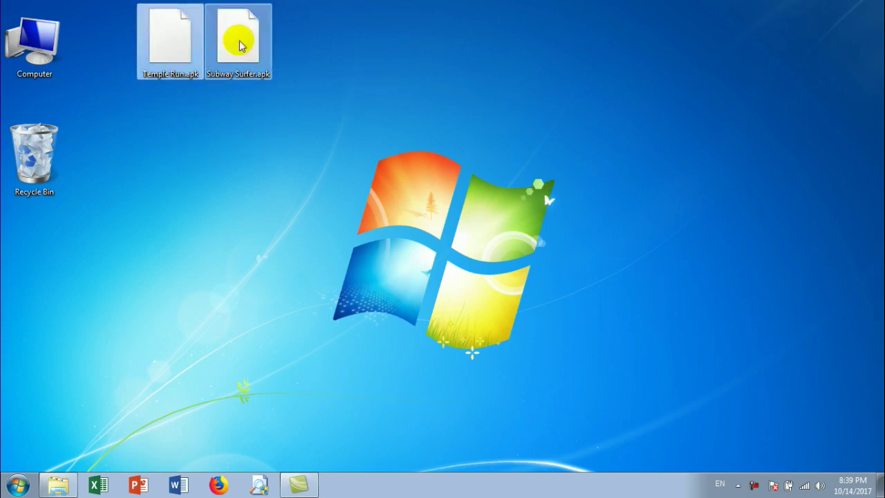
{"action": "left_click", "coordinate": [187, 28]}
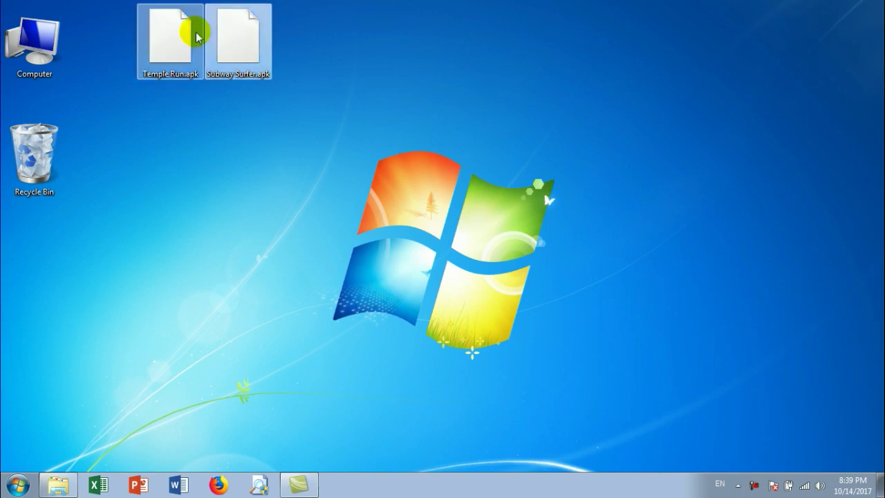
{"action": "left_click", "coordinate": [231, 39]}
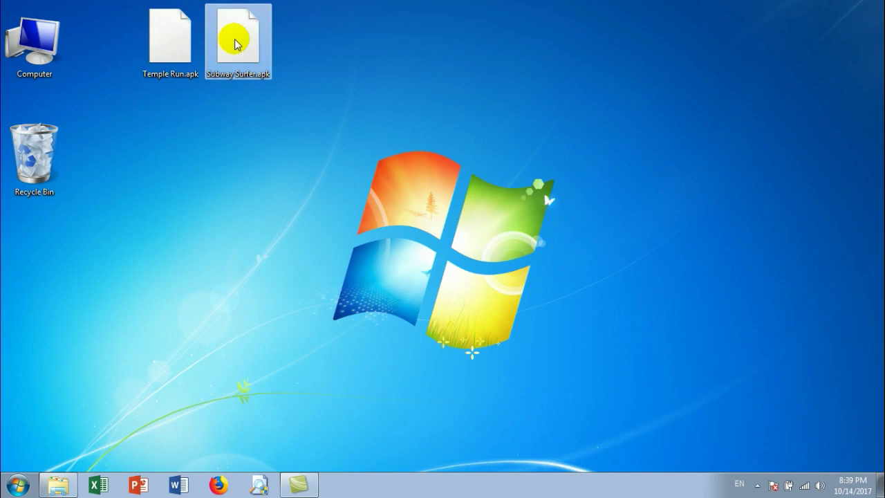
{"action": "left_click", "coordinate": [174, 69], "text": "ctrl"}
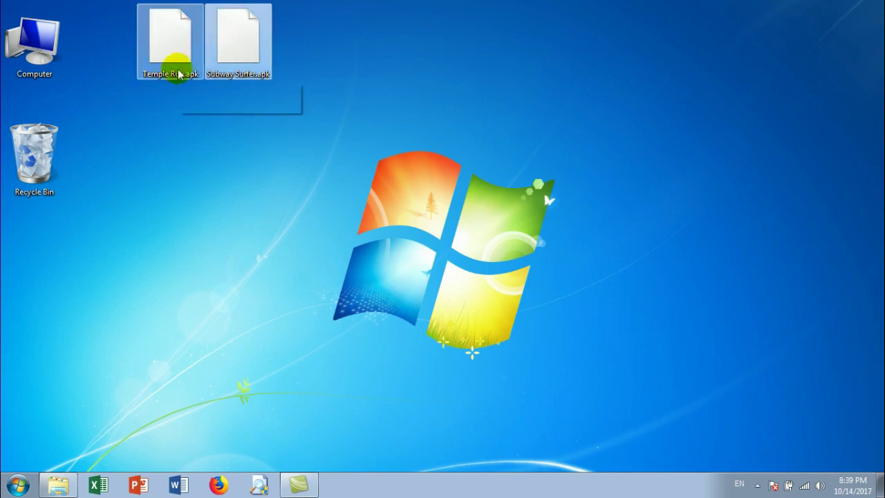
{"action": "left_click", "coordinate": [223, 44]}
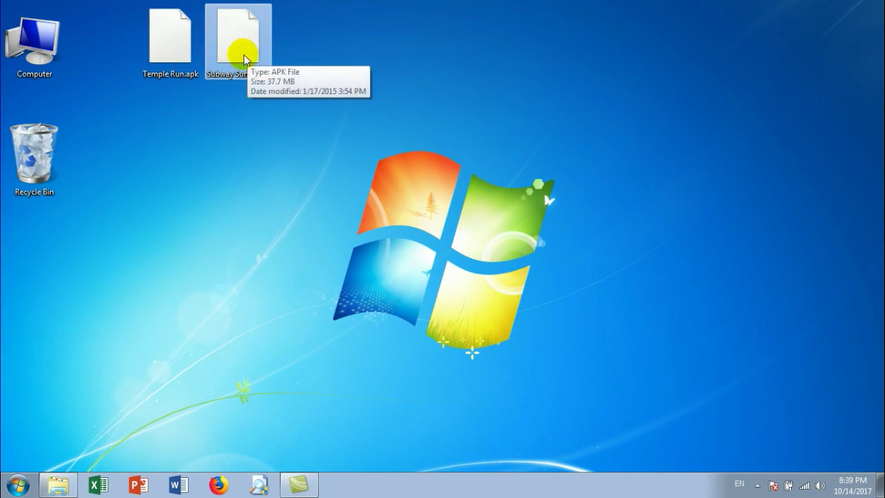
{"action": "left_click", "coordinate": [198, 29], "text": "ctrl"}
{"action": "left_click", "coordinate": [182, 24]}
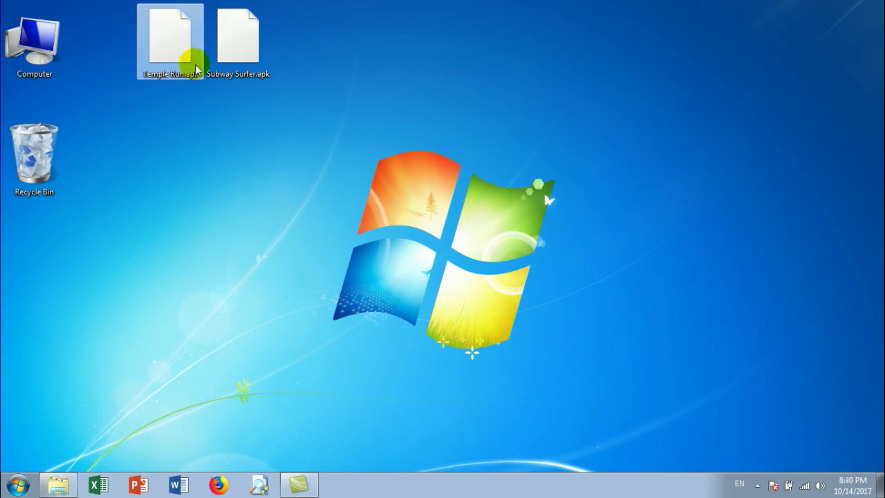
{"action": "mouse_move", "coordinate": [195, 77]}
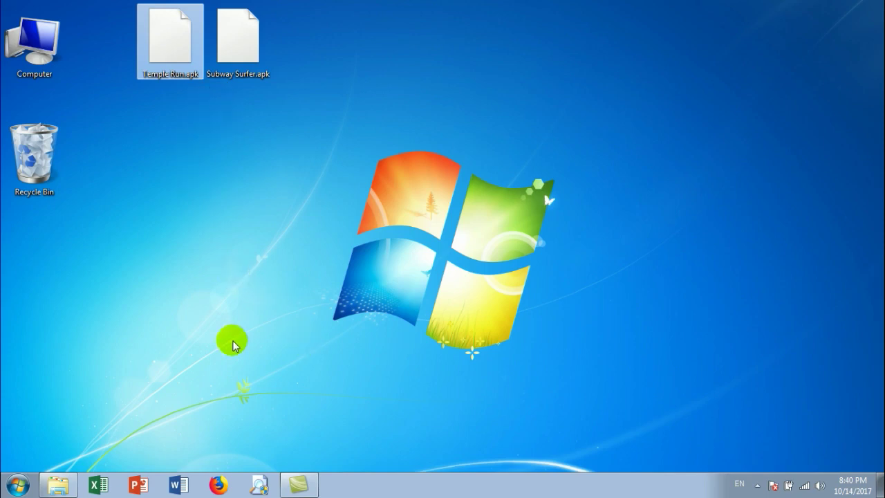
- Switch to Firefox and search Google for mzwpc
{"action": "left_click", "coordinate": [219, 485]}
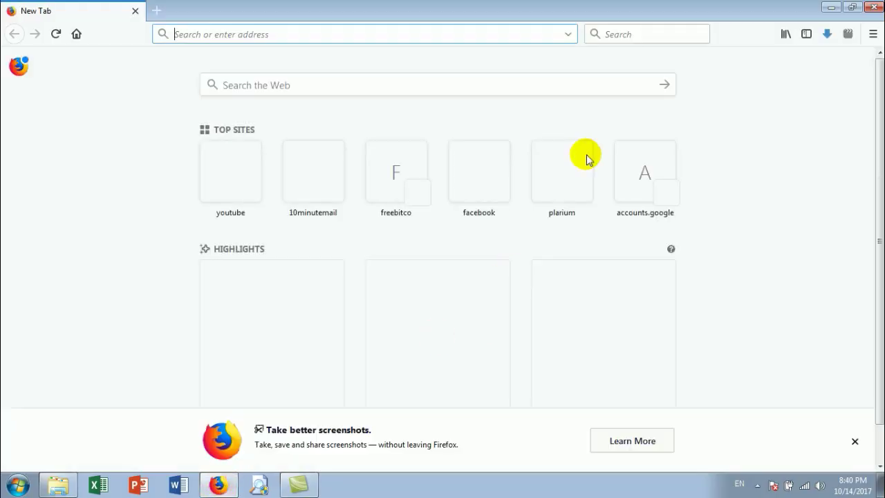
{"action": "left_click", "coordinate": [619, 34]}
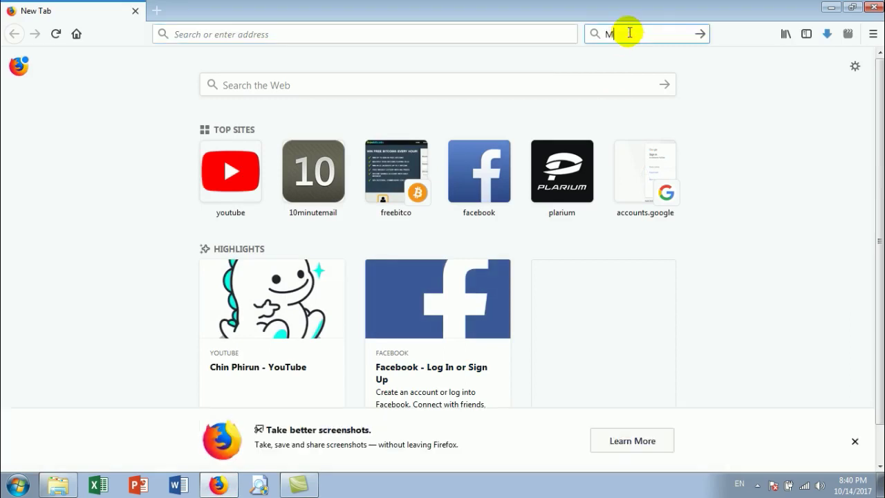
{"action": "type", "text": "MZWP"}
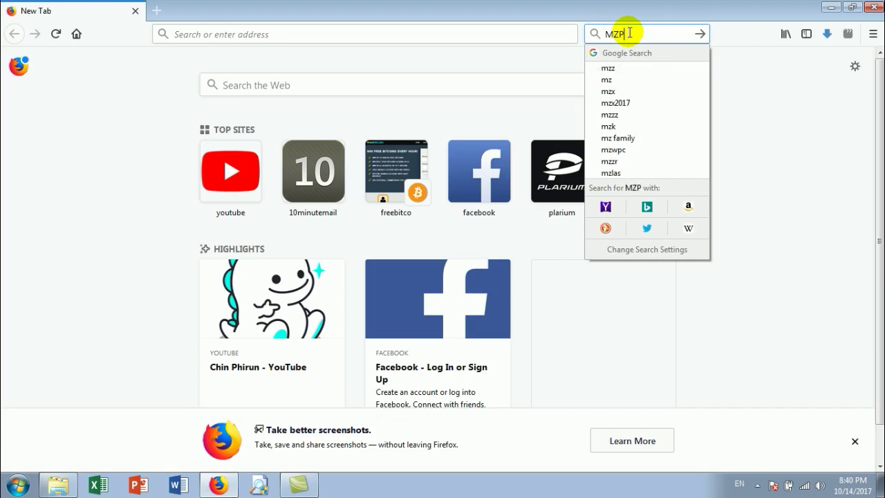
{"action": "key", "text": "BackSpace"}
{"action": "type", "text": "WPC"}
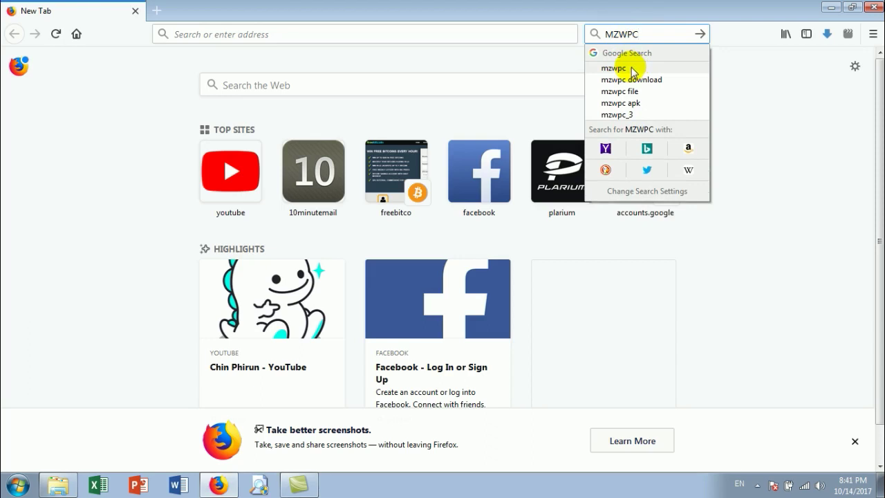
{"action": "left_click", "coordinate": [614, 67]}
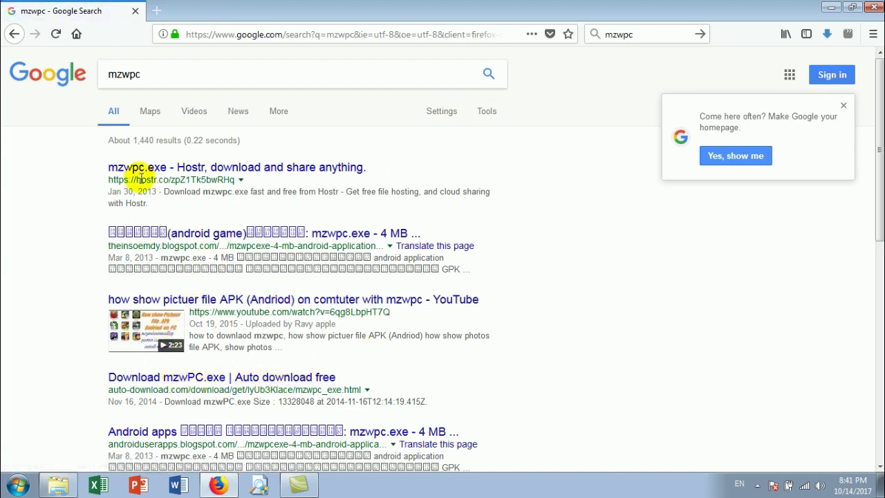
- Open the Hostr search result for mzwpc.exe and agree to the notice that the file may not be safe
{"action": "left_click", "coordinate": [197, 169]}
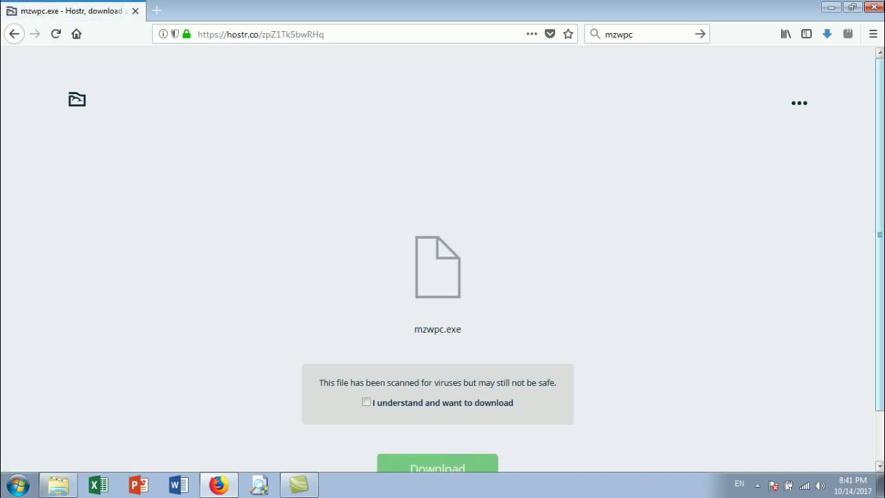
{"action": "scroll", "coordinate": [868, 149], "scroll_direction": "down", "scroll_amount": 2}
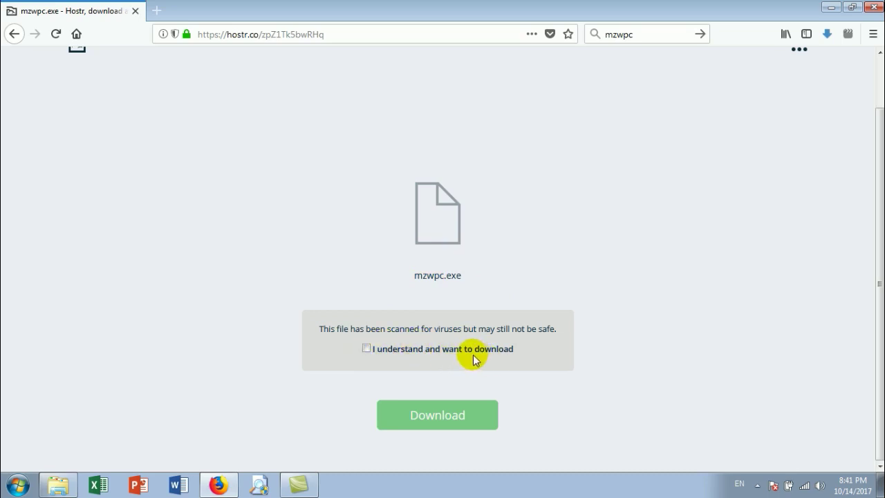
{"action": "left_click", "coordinate": [368, 348]}
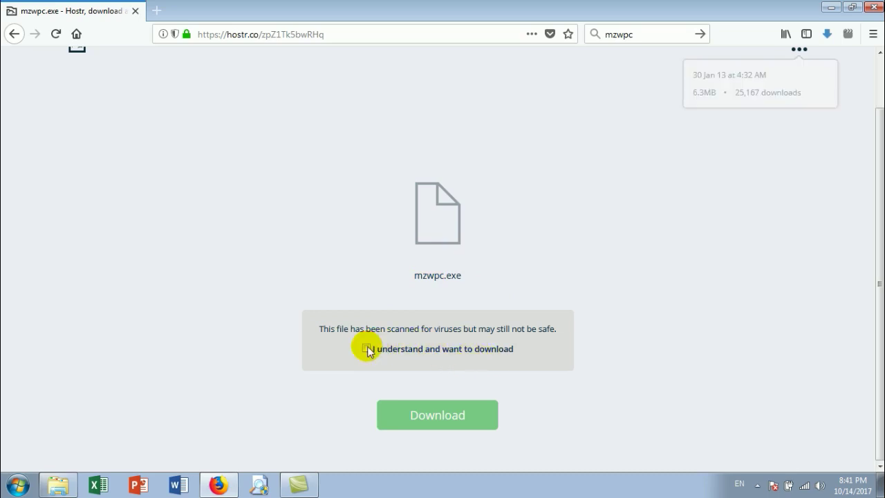
{"action": "left_click", "coordinate": [368, 348]}
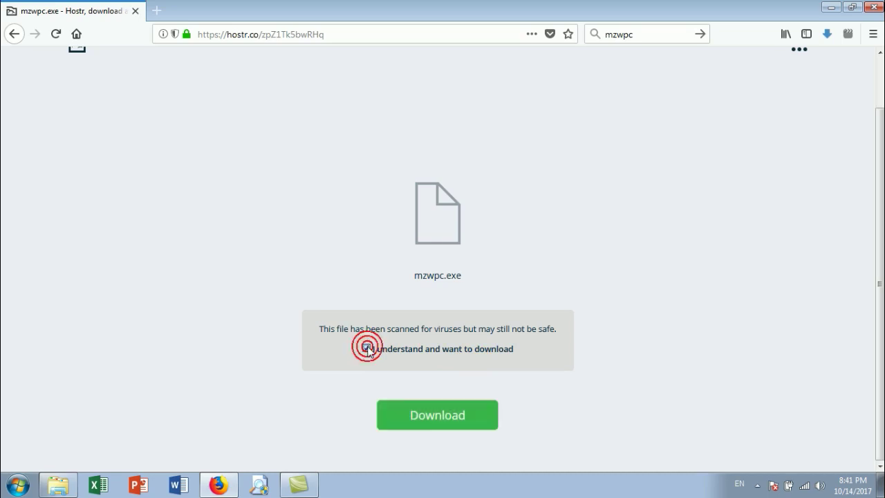
- Request the mzwpc.exe download and dismiss the prompt to save the file
{"action": "left_click", "coordinate": [447, 419]}
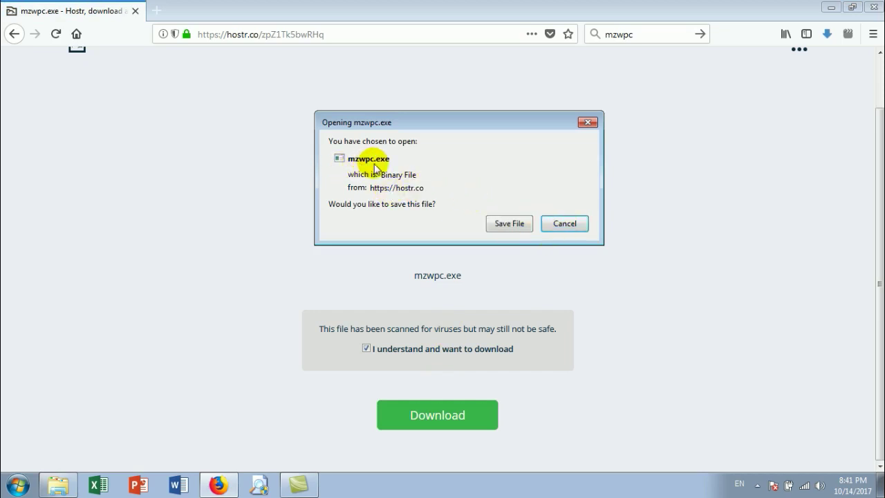
{"action": "left_click", "coordinate": [558, 224]}
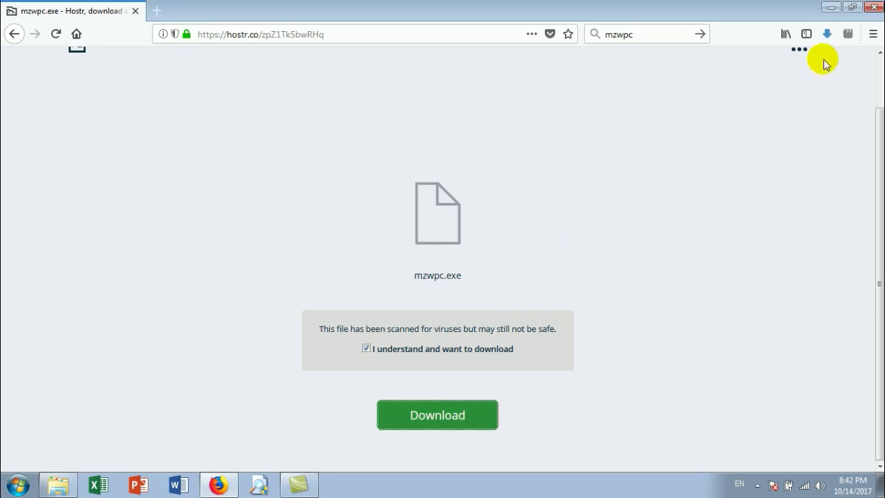
{"action": "left_click", "coordinate": [827, 34]}
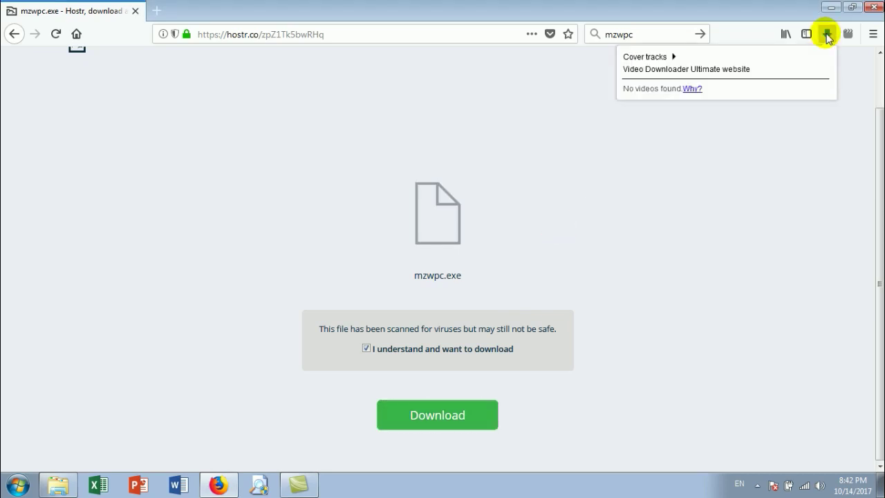
{"action": "left_click", "coordinate": [774, 252]}
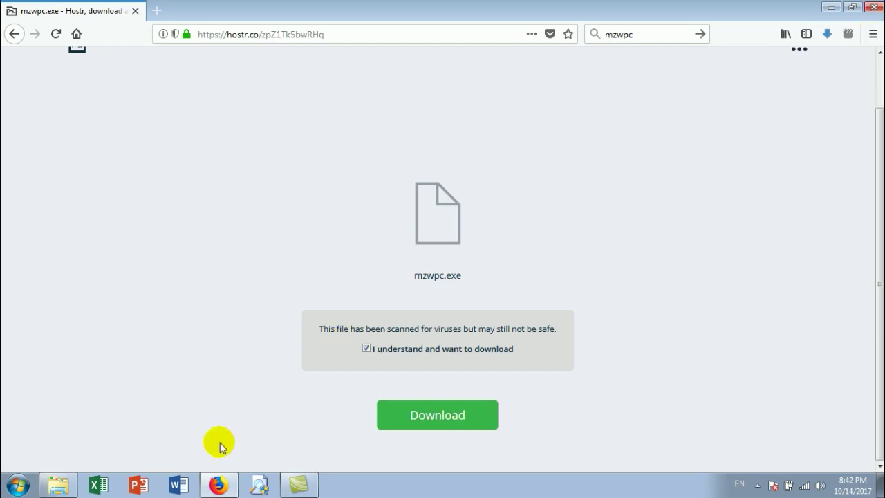
- Switch to Windows Explorer and launch the mzwpc application from the Downloads folder
{"action": "left_click", "coordinate": [64, 488]}
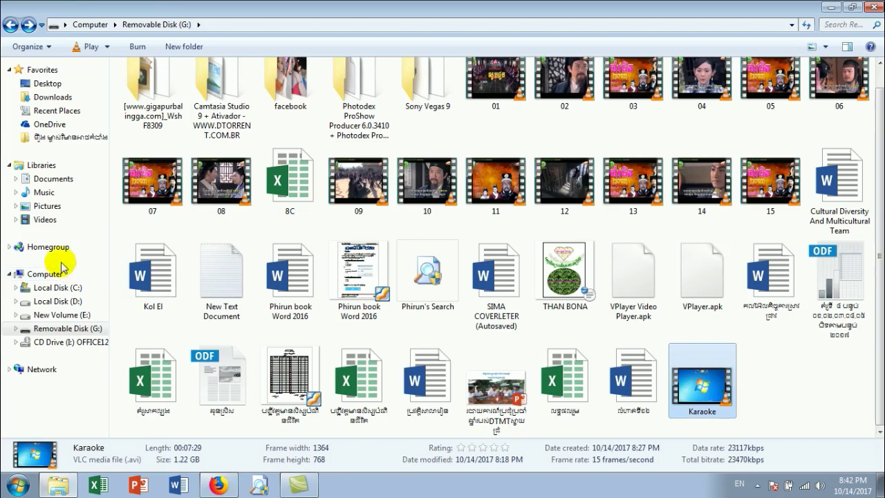
{"action": "left_click", "coordinate": [50, 96]}
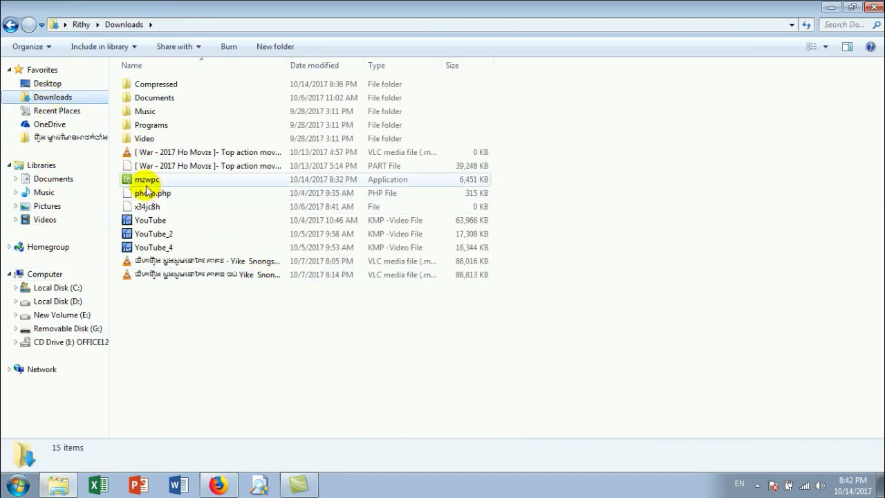
{"action": "mouse_move", "coordinate": [150, 184]}
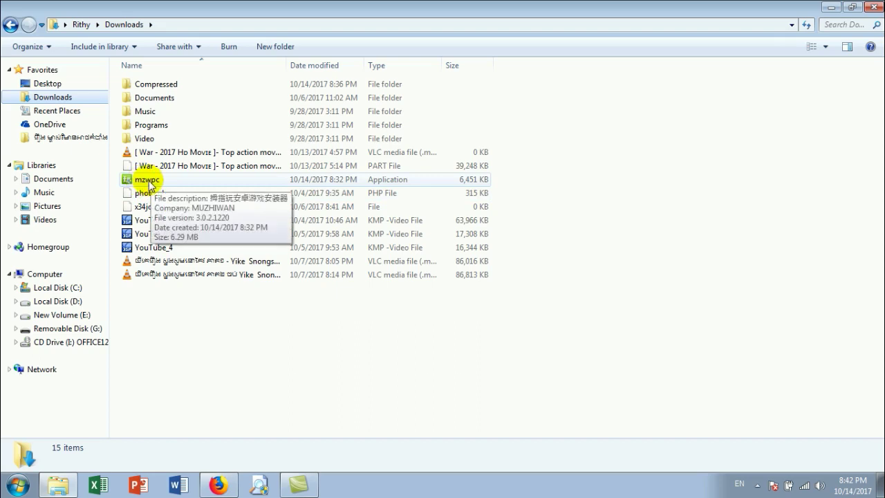
{"action": "right_click", "coordinate": [177, 182]}
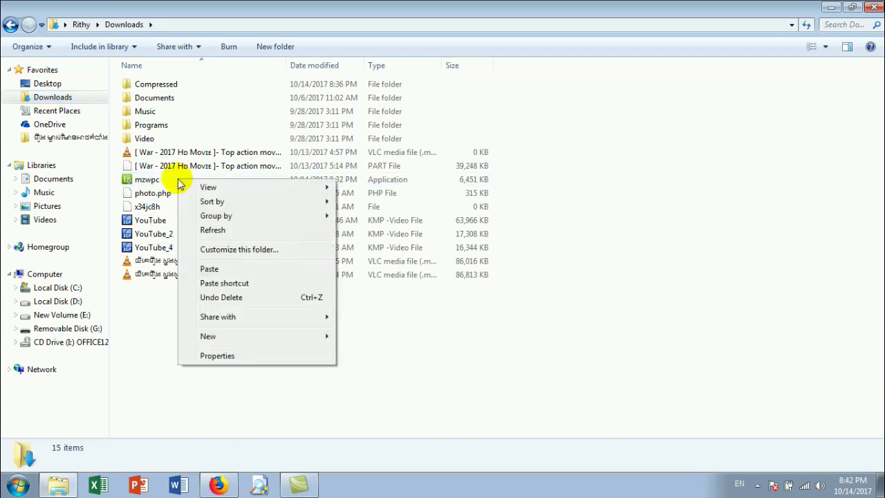
{"action": "left_click", "coordinate": [156, 178]}
{"action": "right_click", "coordinate": [158, 181]}
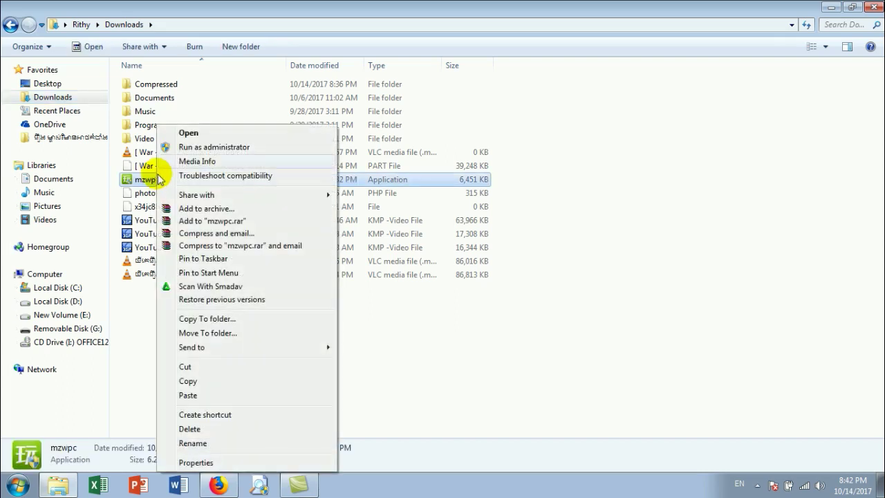
{"action": "left_click", "coordinate": [197, 132]}
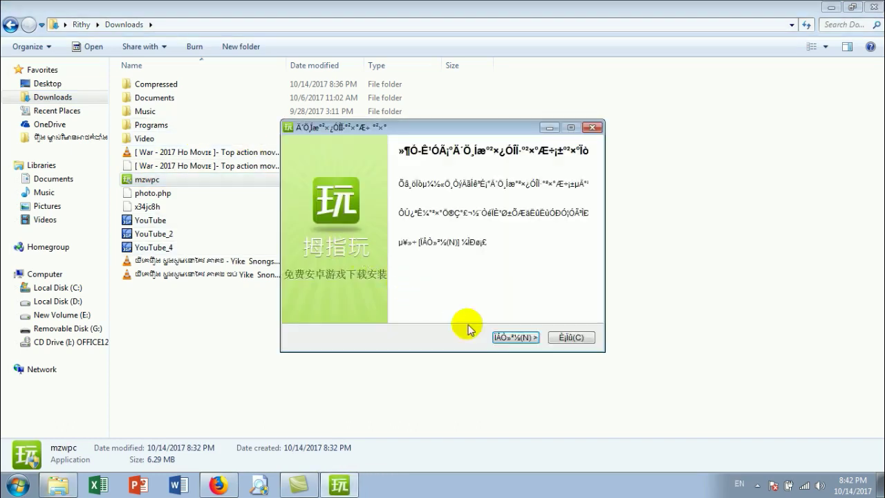
- Install the program to C:\Program Files\MzwInstaller, accepting the Explorer restart, and cancel the additional setup that asks for a language
{"action": "left_click", "coordinate": [520, 341]}
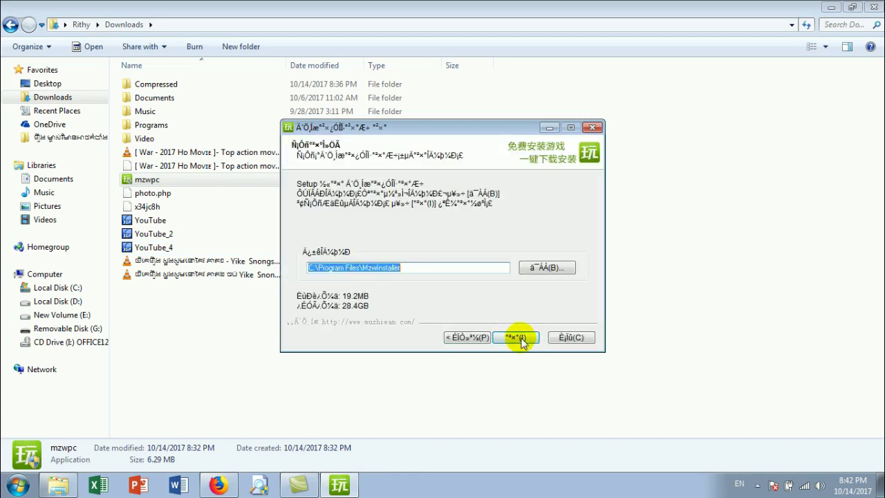
{"action": "left_click", "coordinate": [523, 339]}
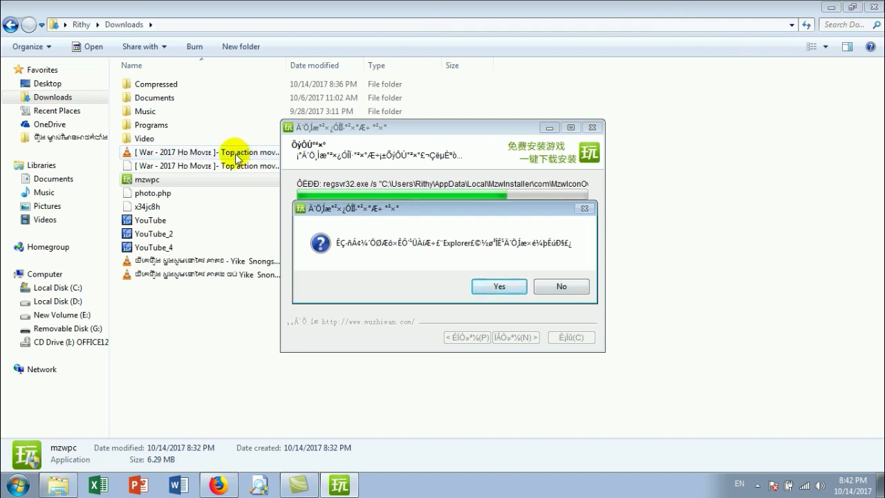
{"action": "left_click", "coordinate": [511, 286]}
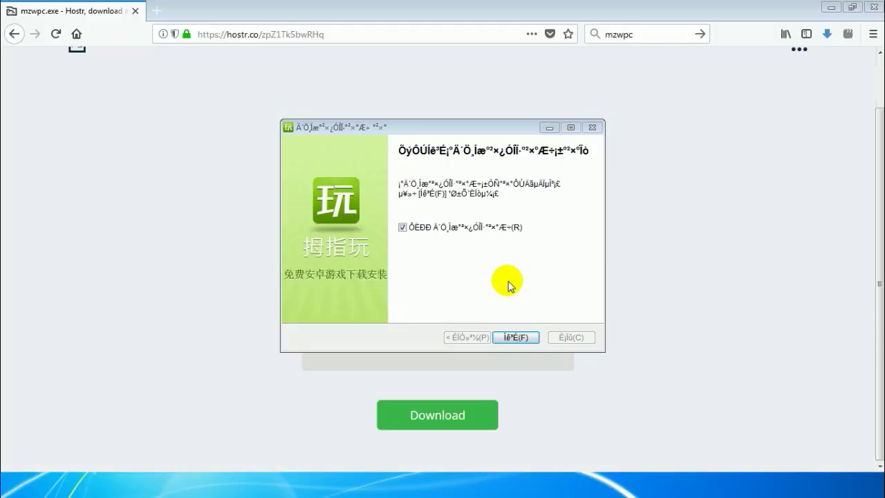
{"action": "left_click", "coordinate": [514, 336]}
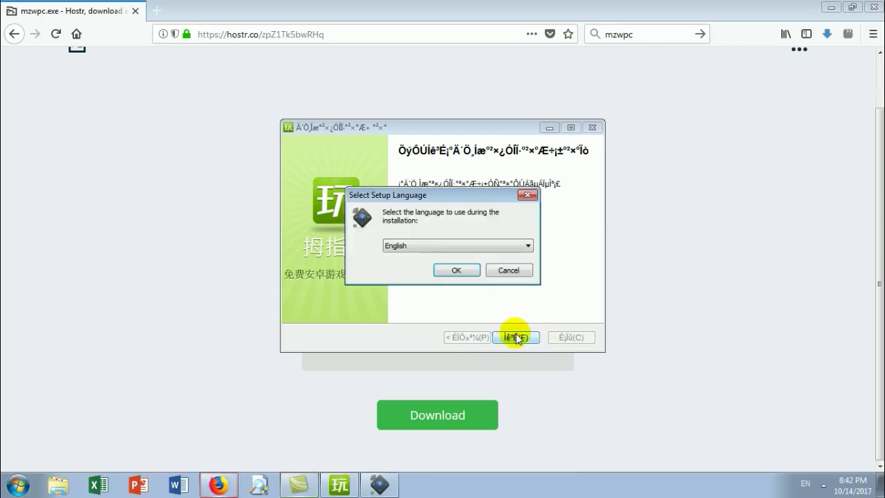
{"action": "left_click", "coordinate": [506, 270]}
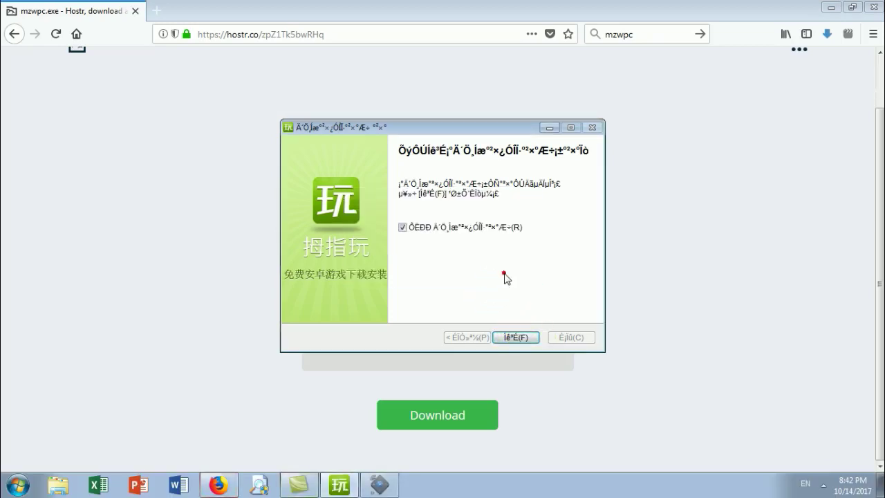
- Finish the setup with the launch option left enabled, and close the started program after going through its introductory guide
{"action": "left_click", "coordinate": [514, 337]}
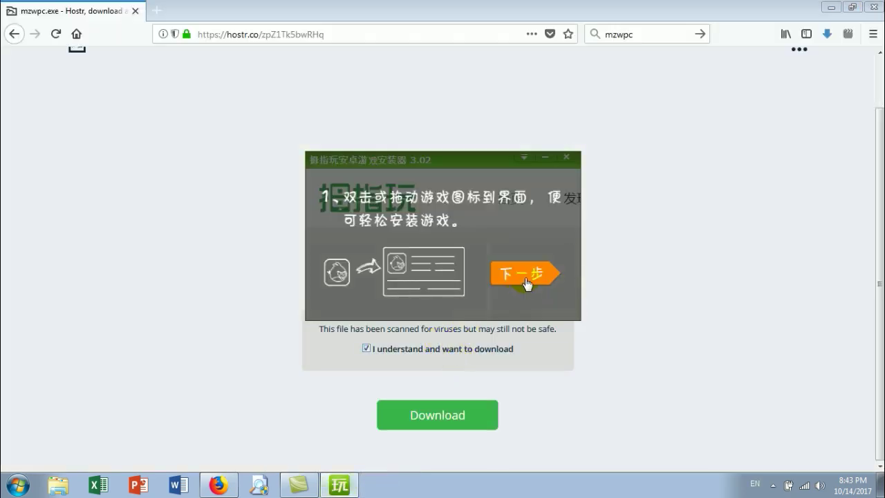
{"action": "left_click", "coordinate": [526, 282]}
{"action": "left_click", "coordinate": [516, 277]}
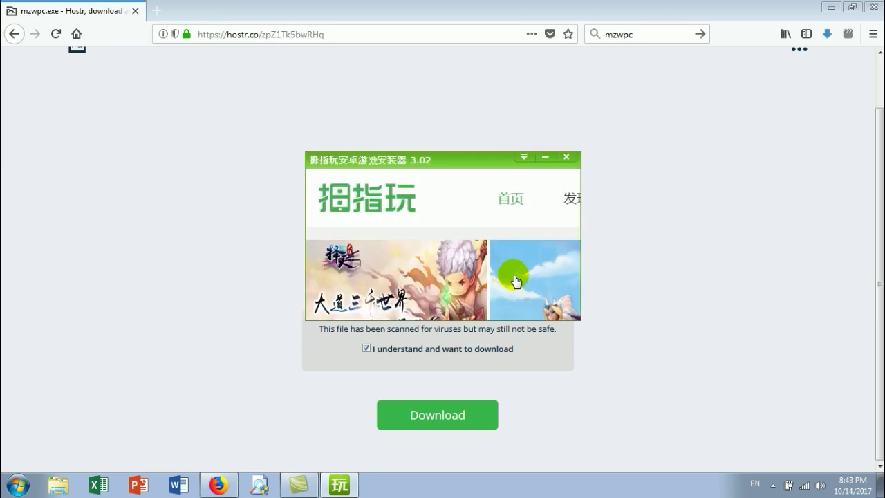
{"action": "left_click", "coordinate": [568, 159]}
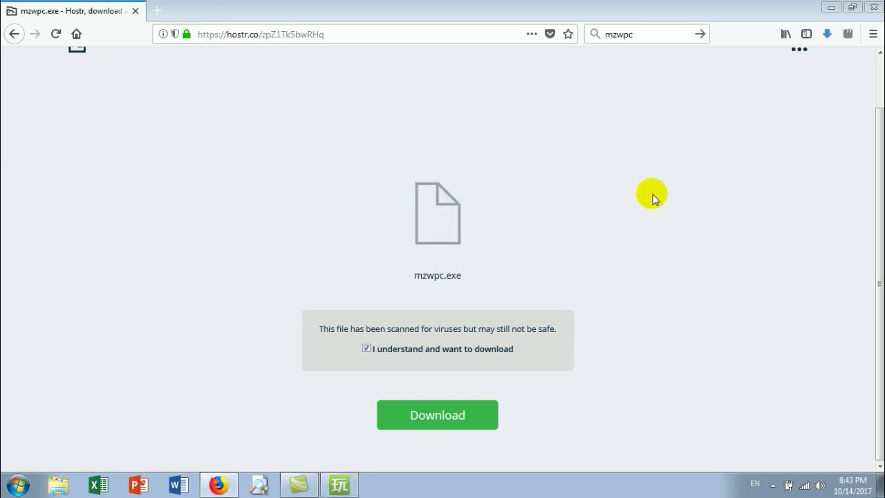
- Close the browser and check the icons of the Subway Surfer and Temple Run APK files on the desktop
{"action": "left_click", "coordinate": [875, 8]}
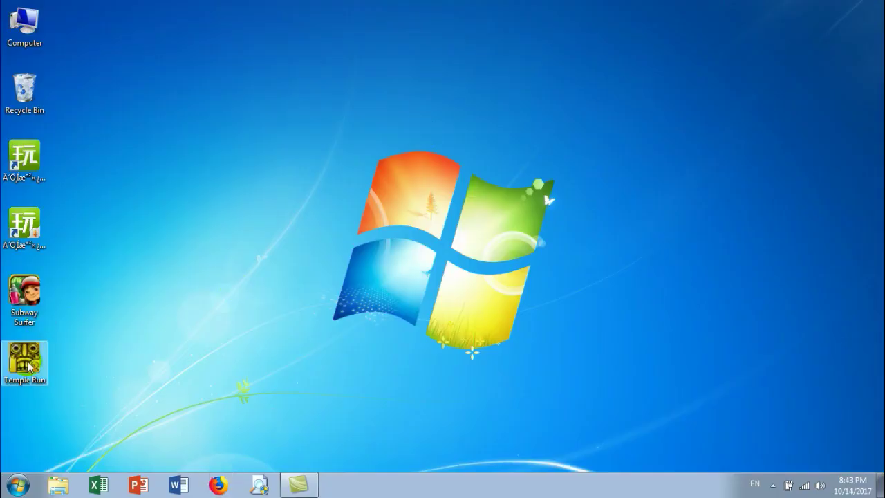
{"action": "left_click", "coordinate": [59, 290]}
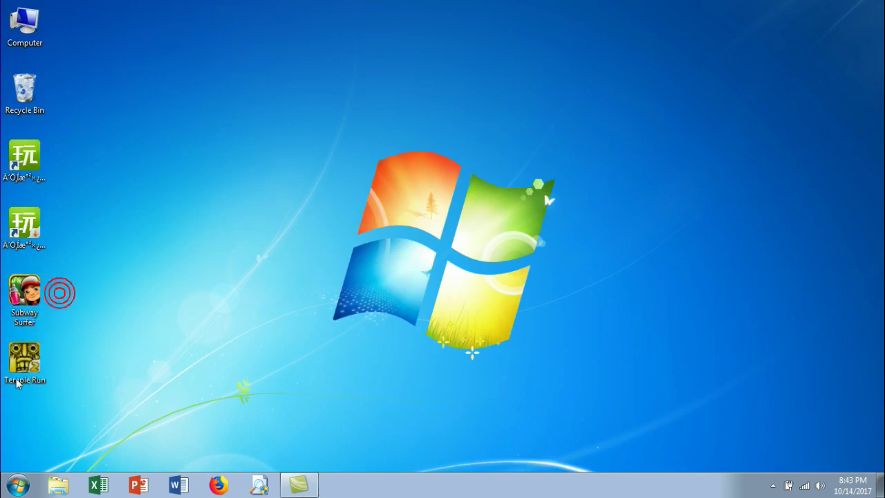
{"action": "left_click", "coordinate": [67, 291]}
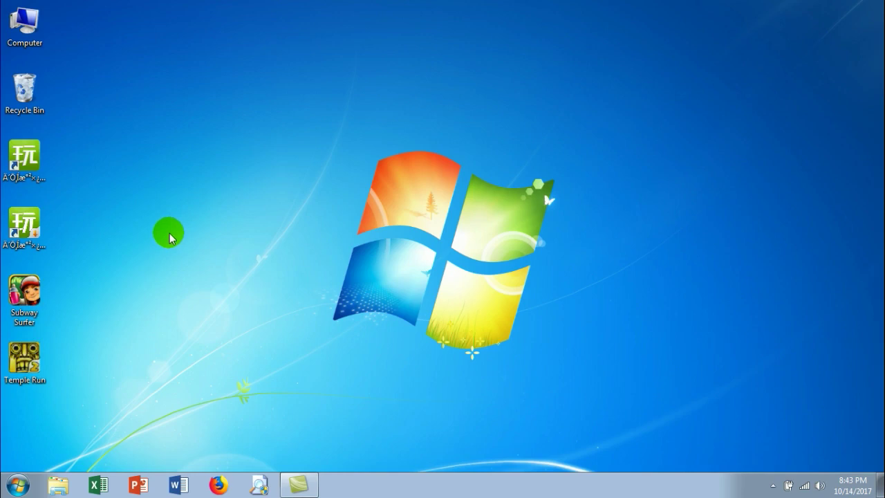